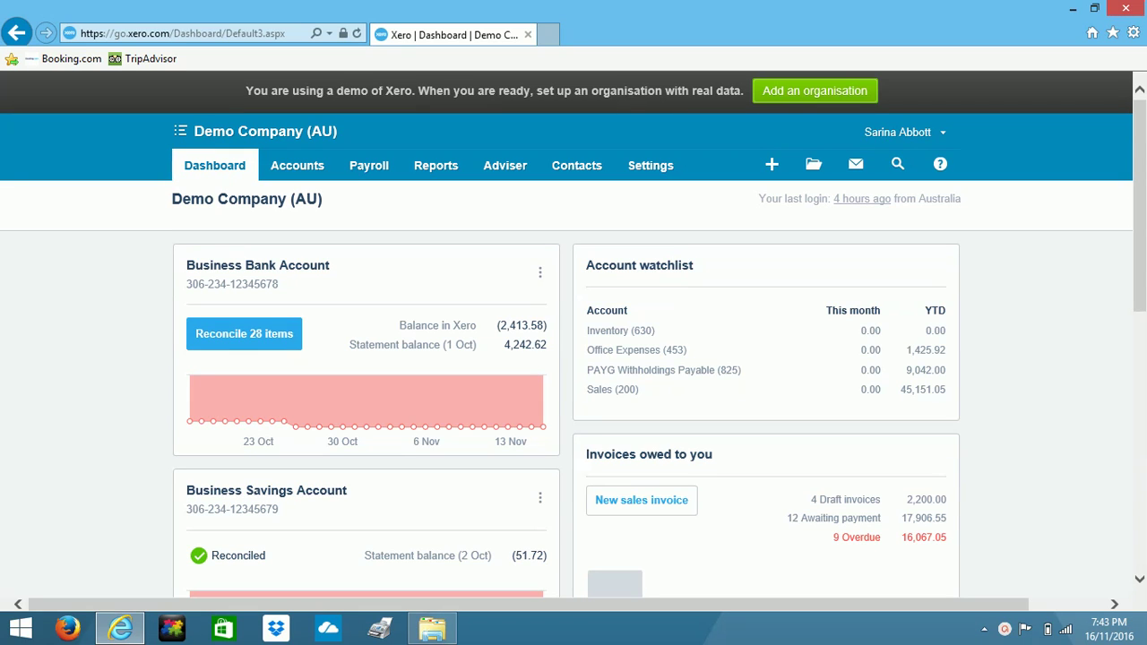
left_click(539, 272)
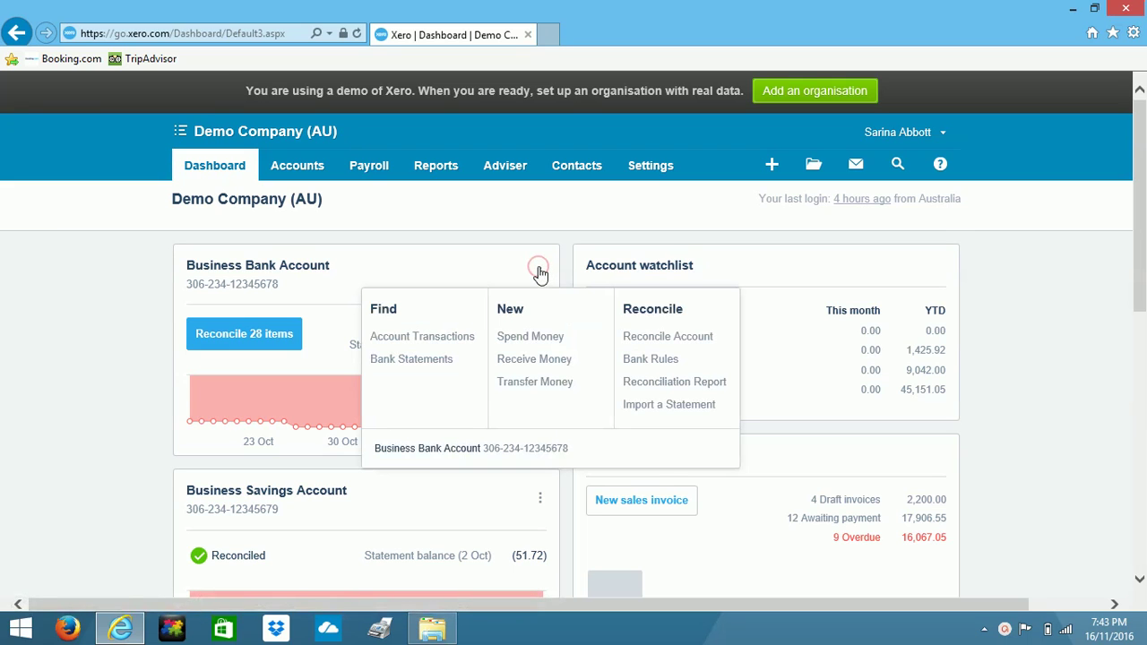
left_click(461, 339)
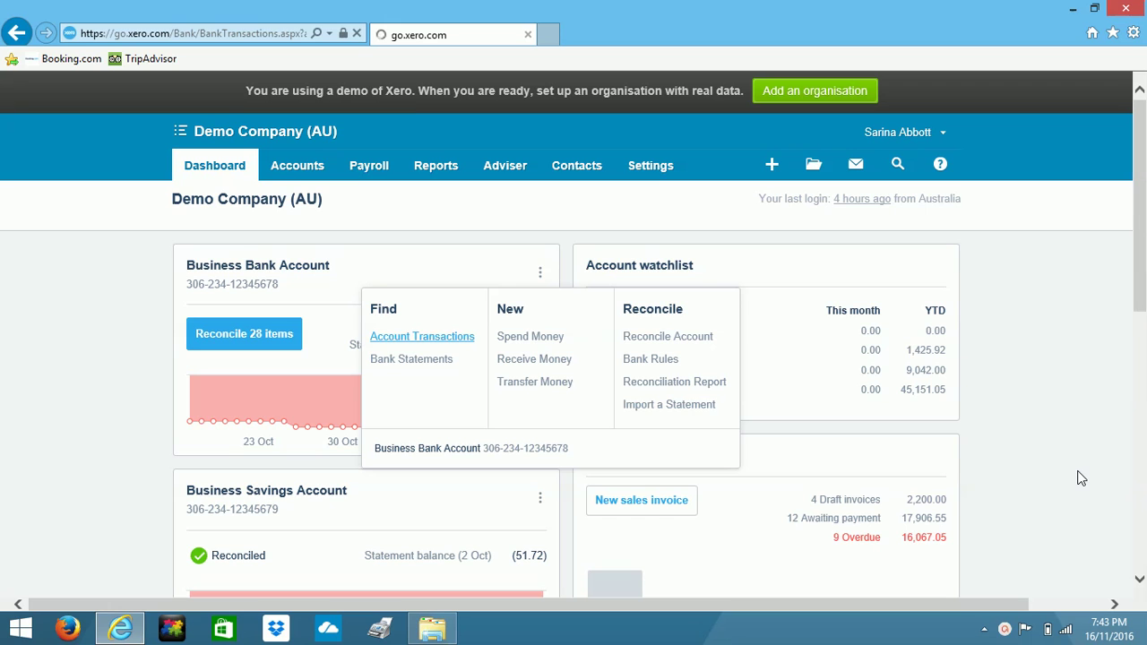
scroll(1078, 475, "down", 3)
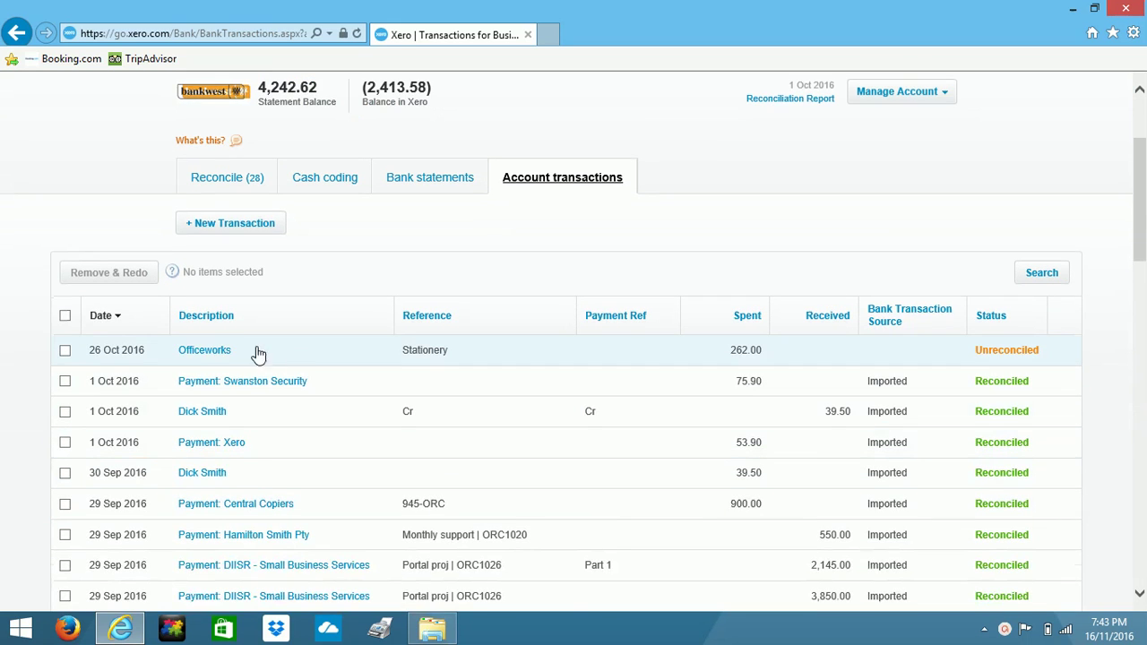
left_click(208, 351)
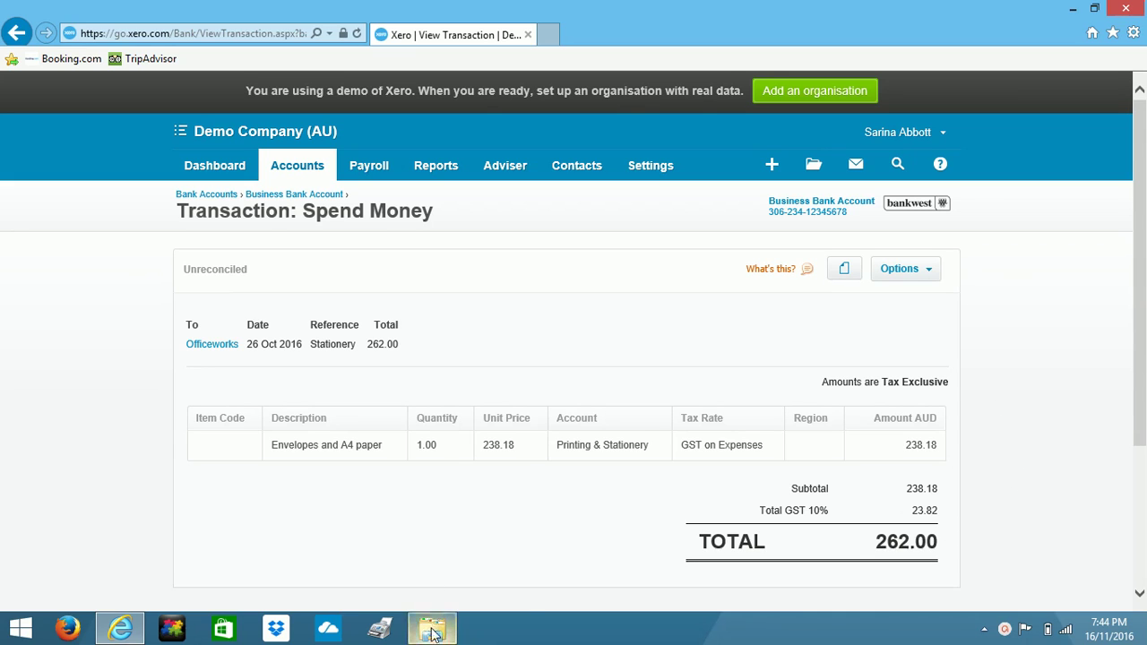
Step: Attach the Officeworks 261016 image from File Explorer's Demo Company > Receipts > 2016-17 > October 2016 folder to the transaction
mouse_move(432, 628)
left_click(385, 573)
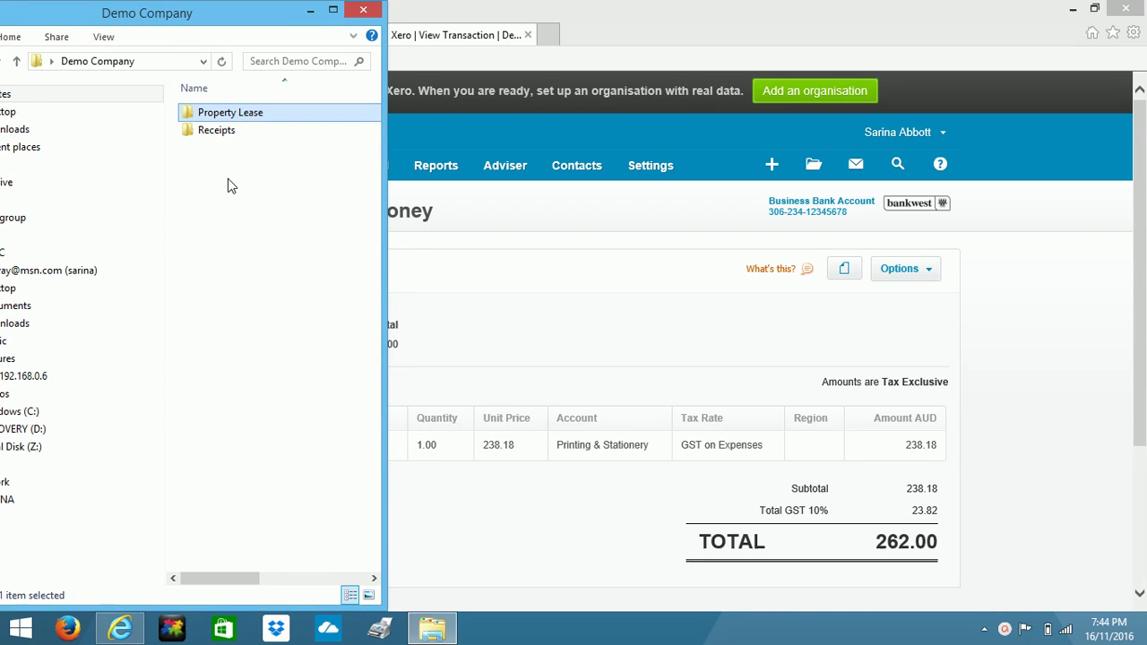
left_click(224, 142)
double_click(224, 142)
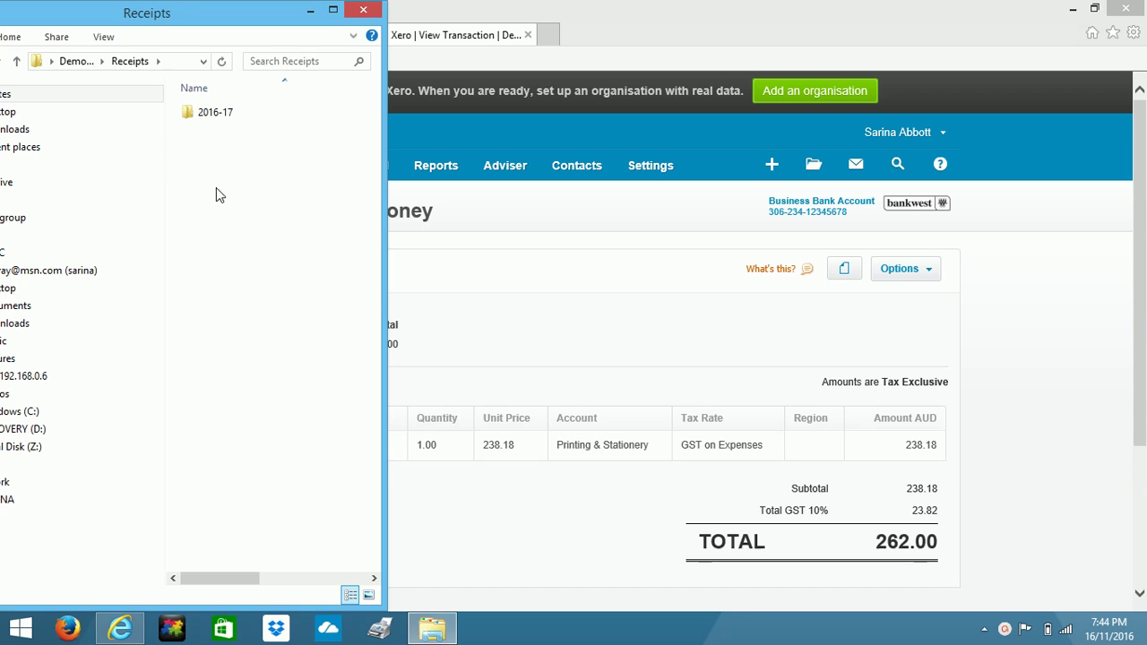
double_click(215, 115)
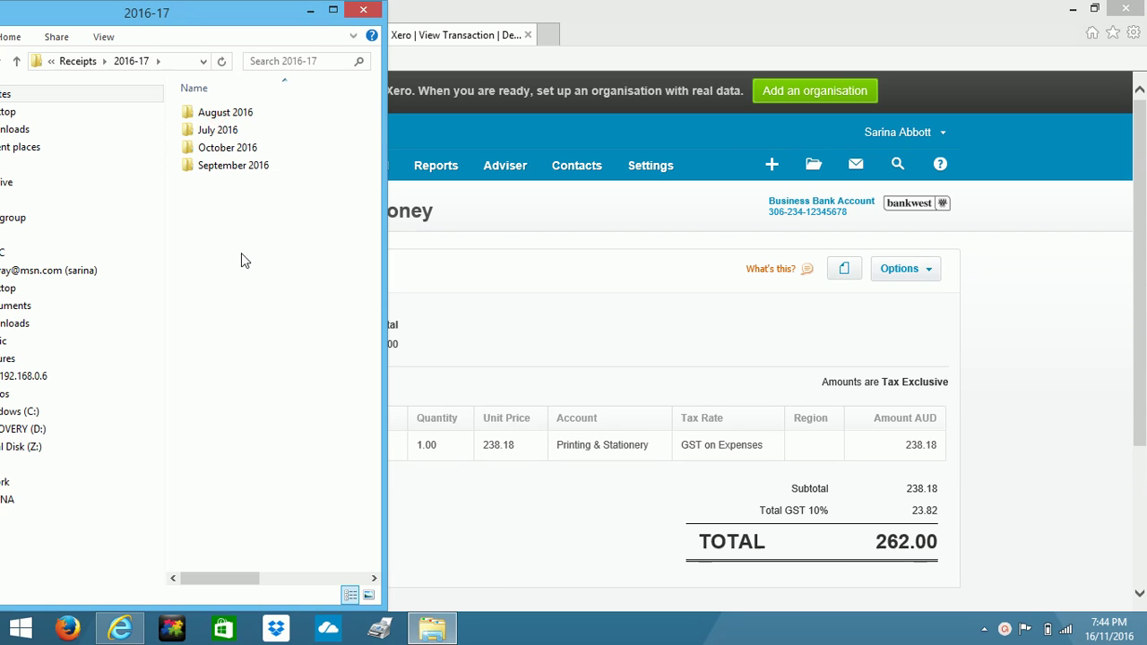
double_click(230, 149)
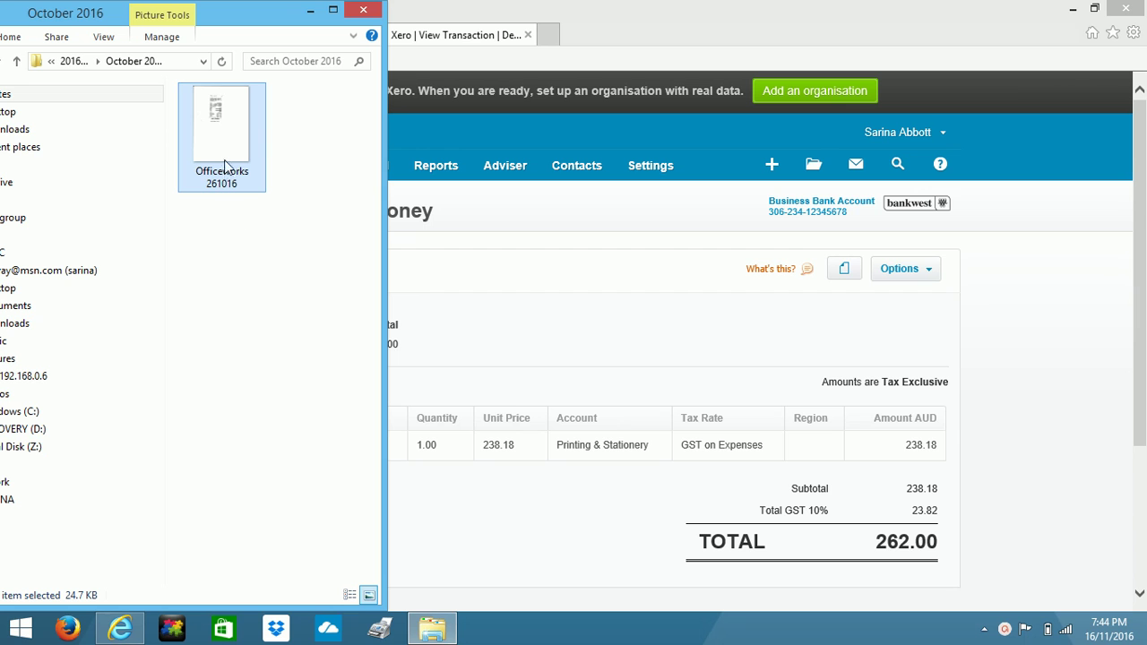
left_click_drag(229, 132, 579, 367)
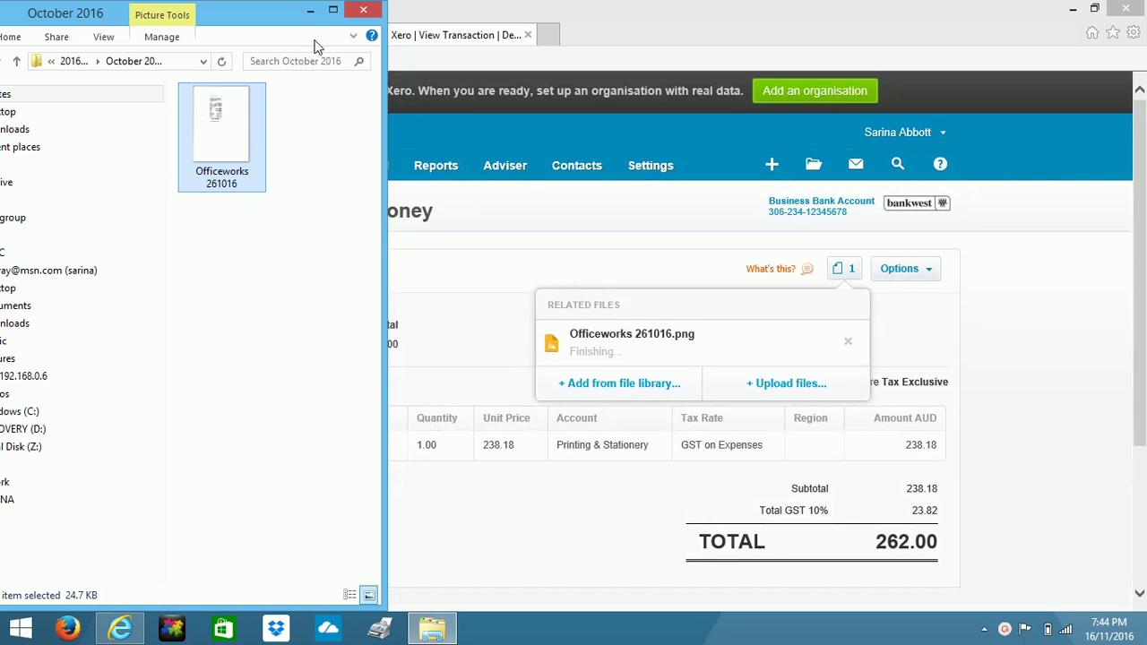
left_click(309, 10)
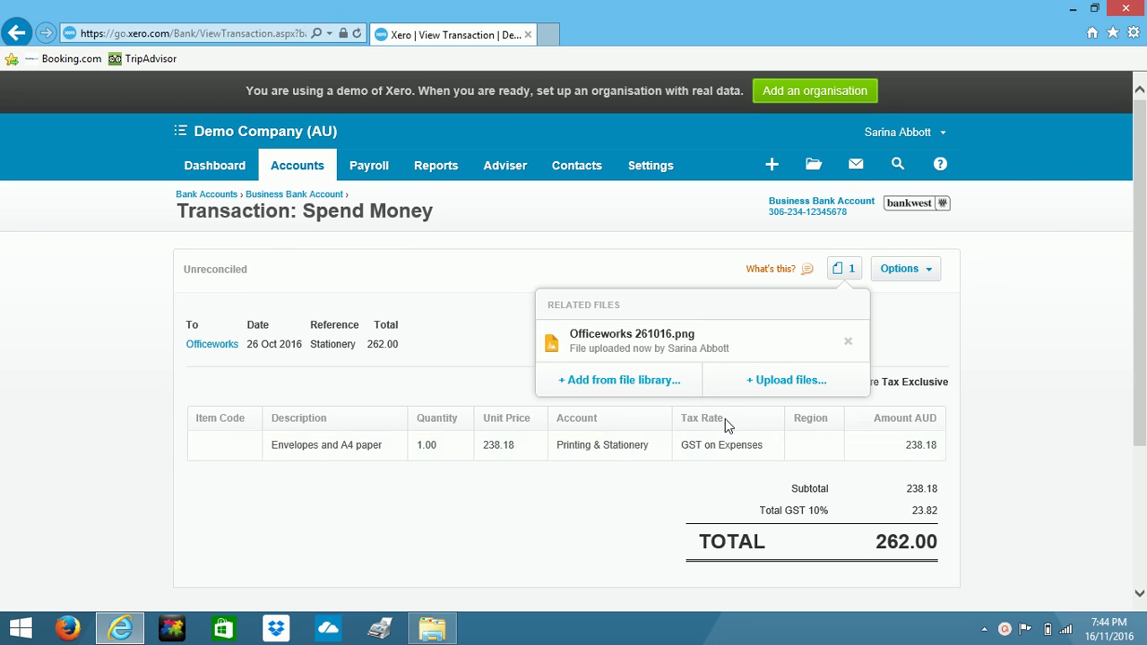
left_click(1016, 467)
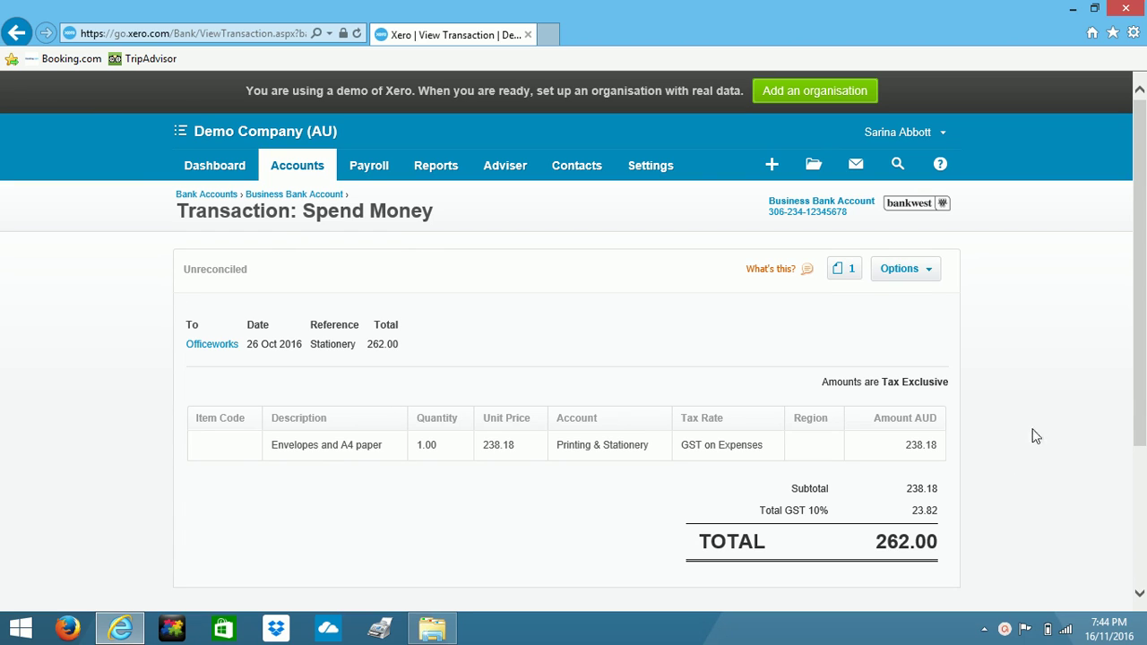
Step: Delete the attached Officeworks 261016.png from the transaction's related files
left_click(844, 272)
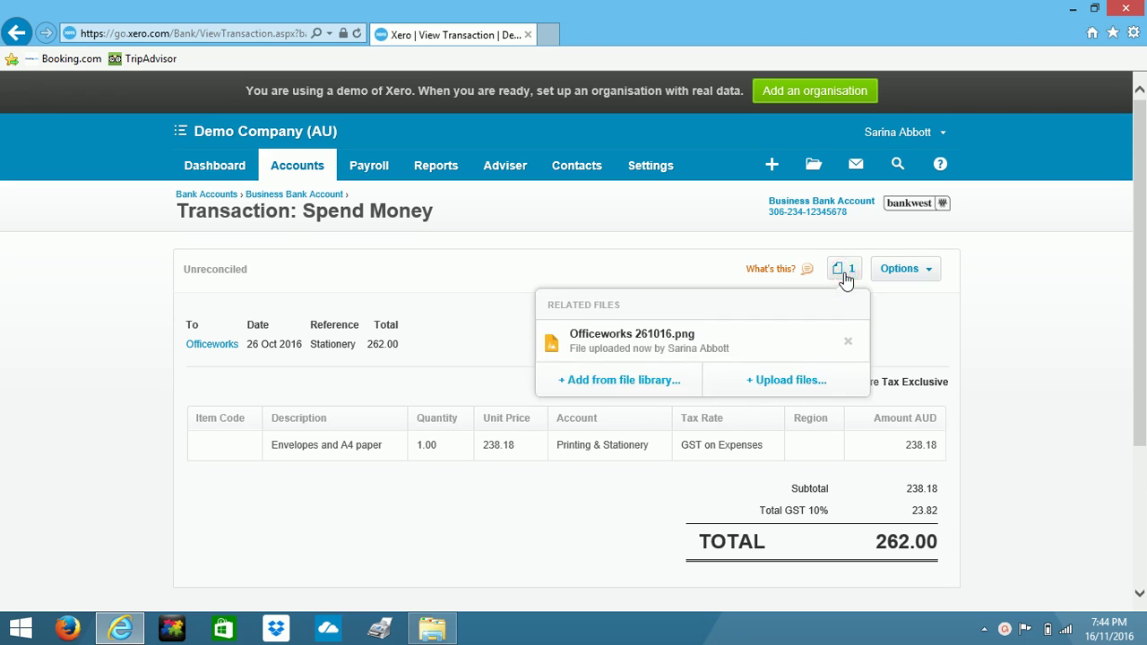
left_click(849, 343)
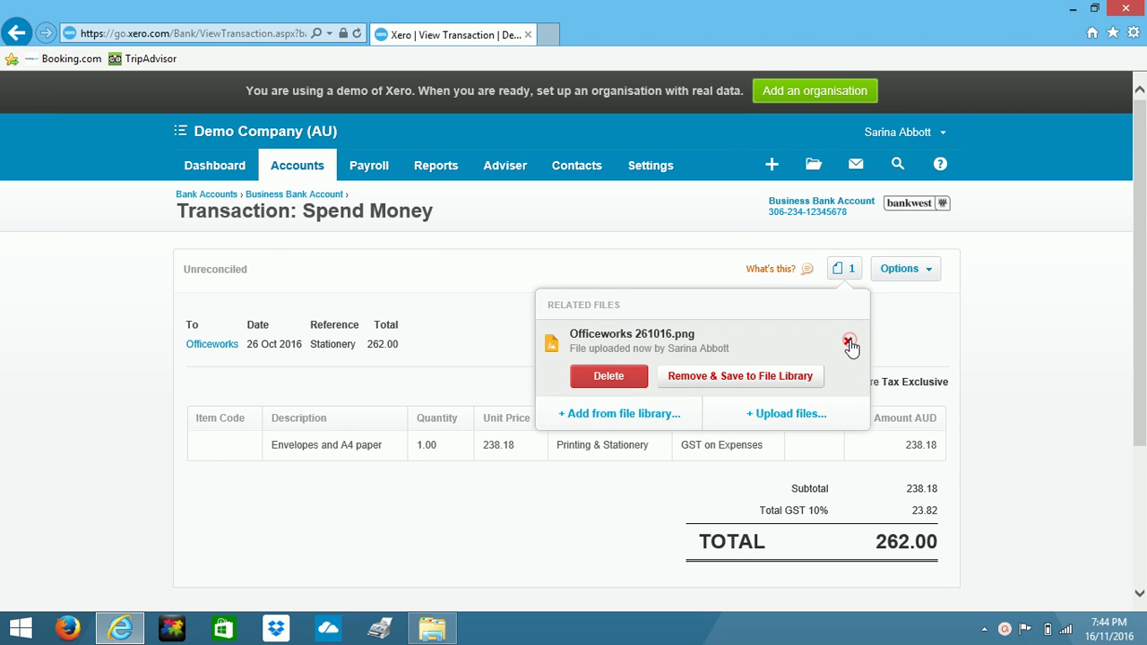
left_click(621, 380)
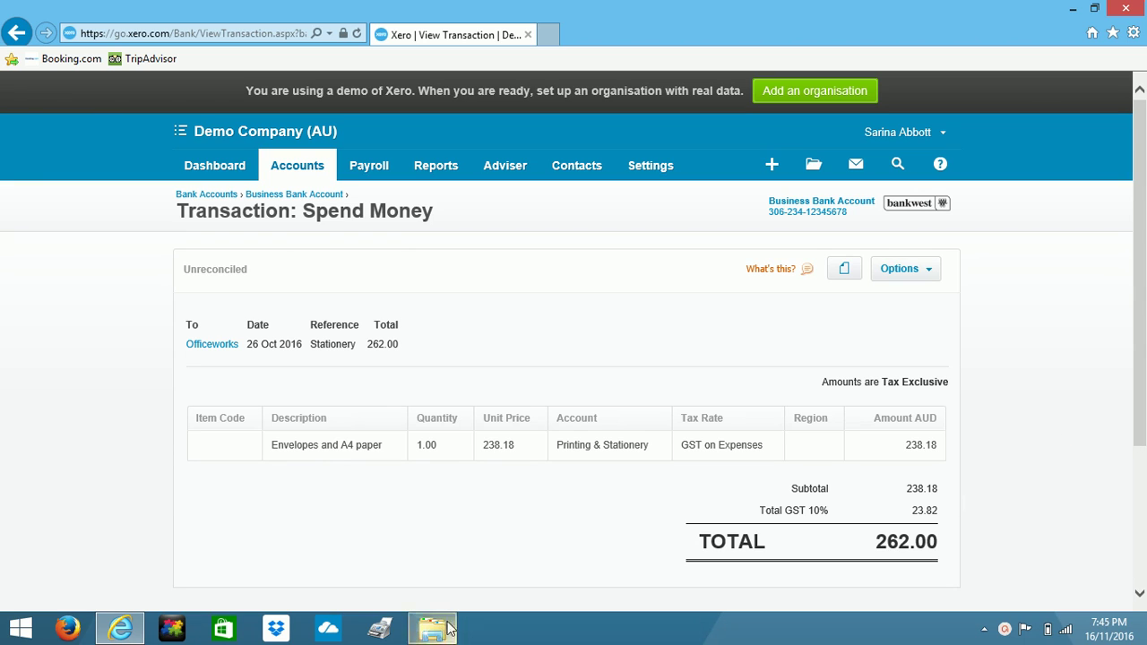
Step: Upload the Officeworks 261016 image from the October 2016 folder as a related file of the transaction
left_click(840, 278)
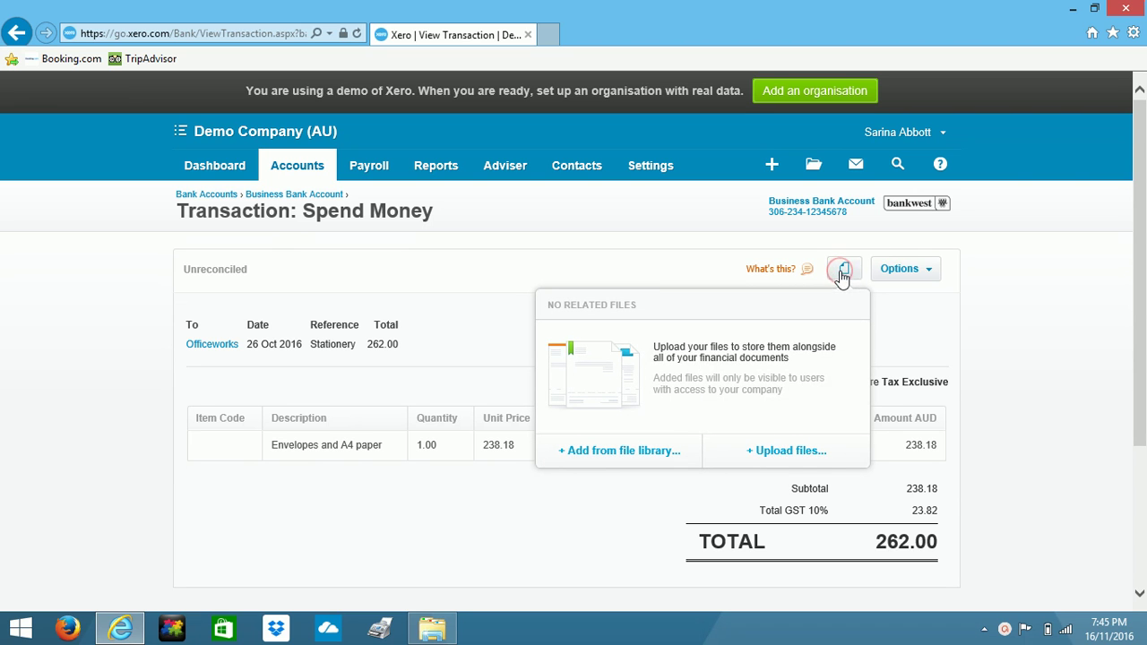
left_click(785, 450)
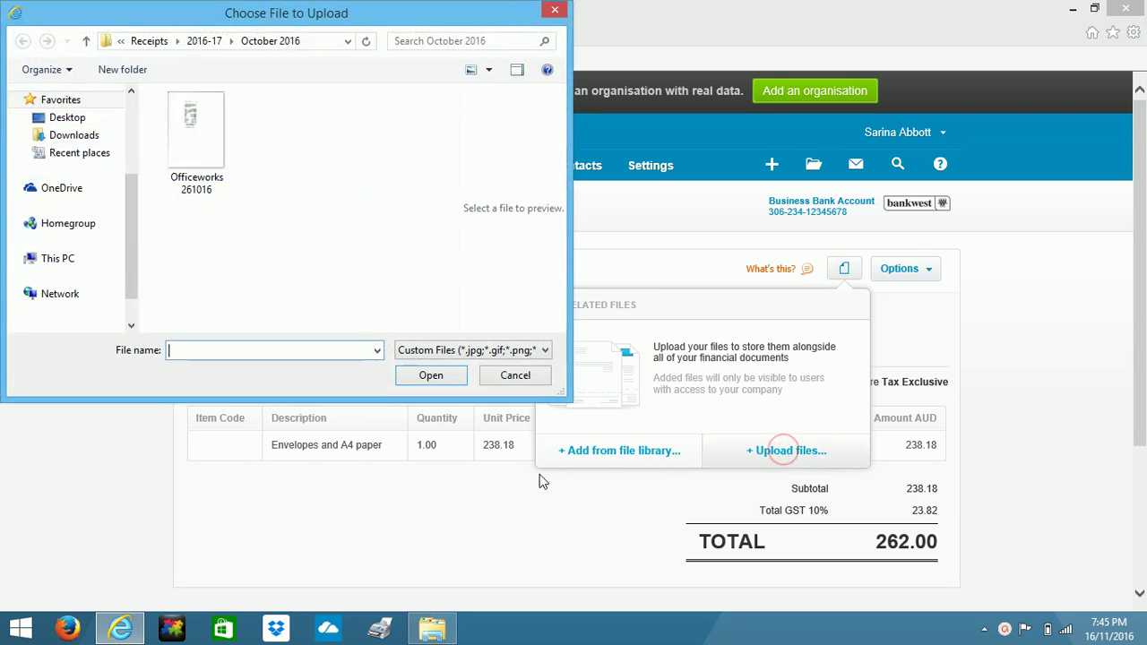
left_click(196, 149)
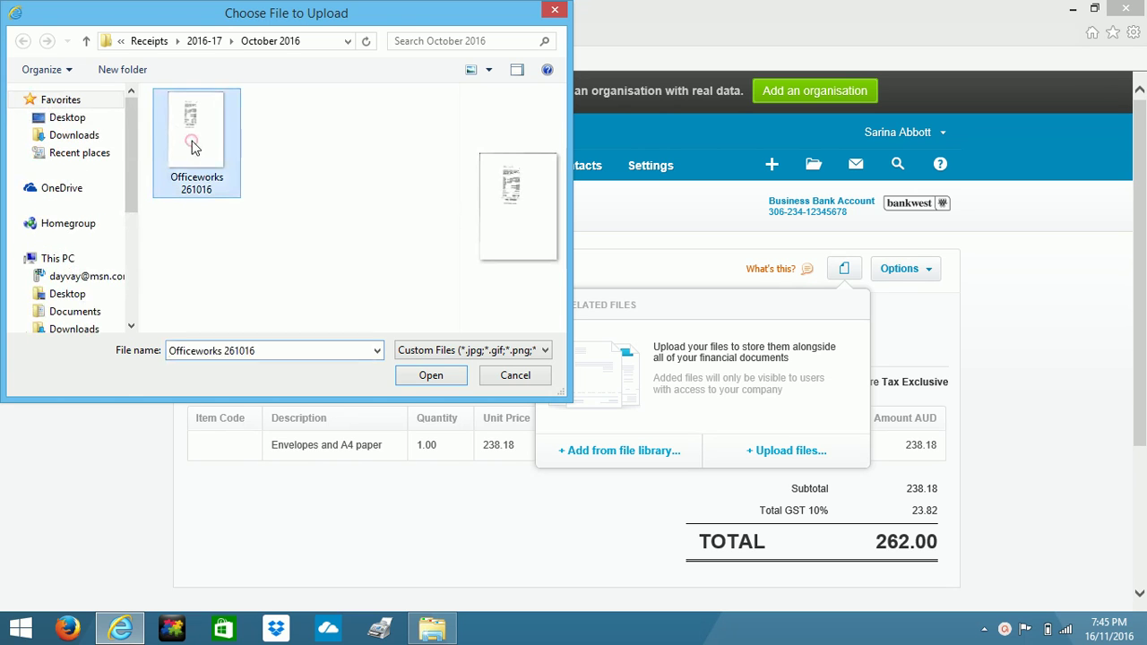
left_click(439, 375)
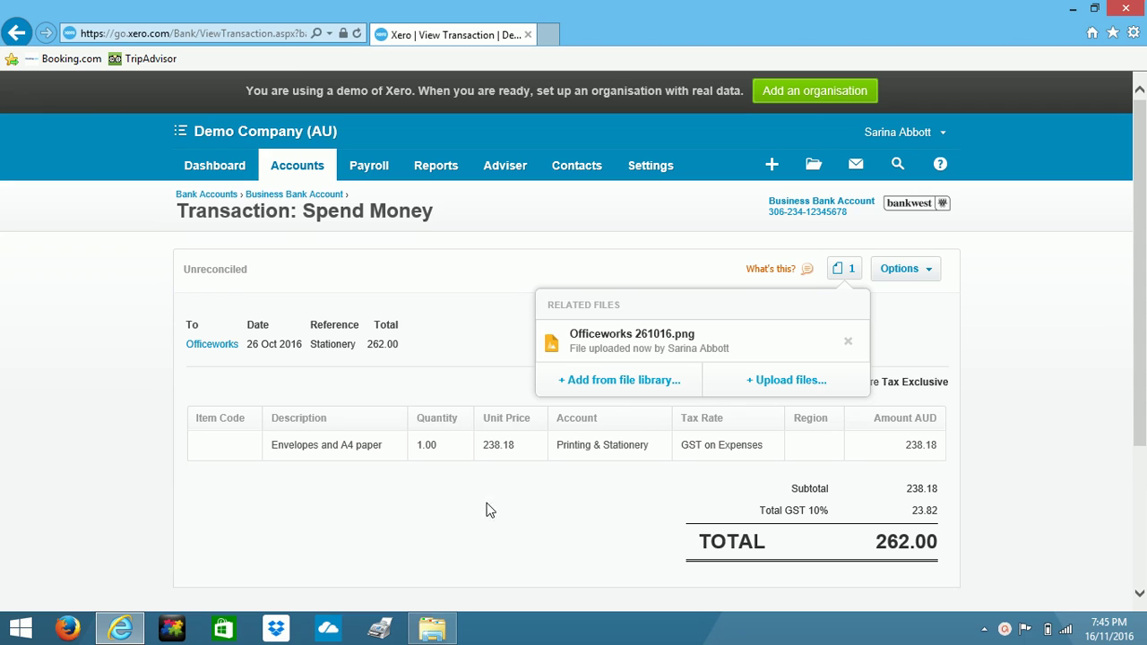
left_click(1019, 500)
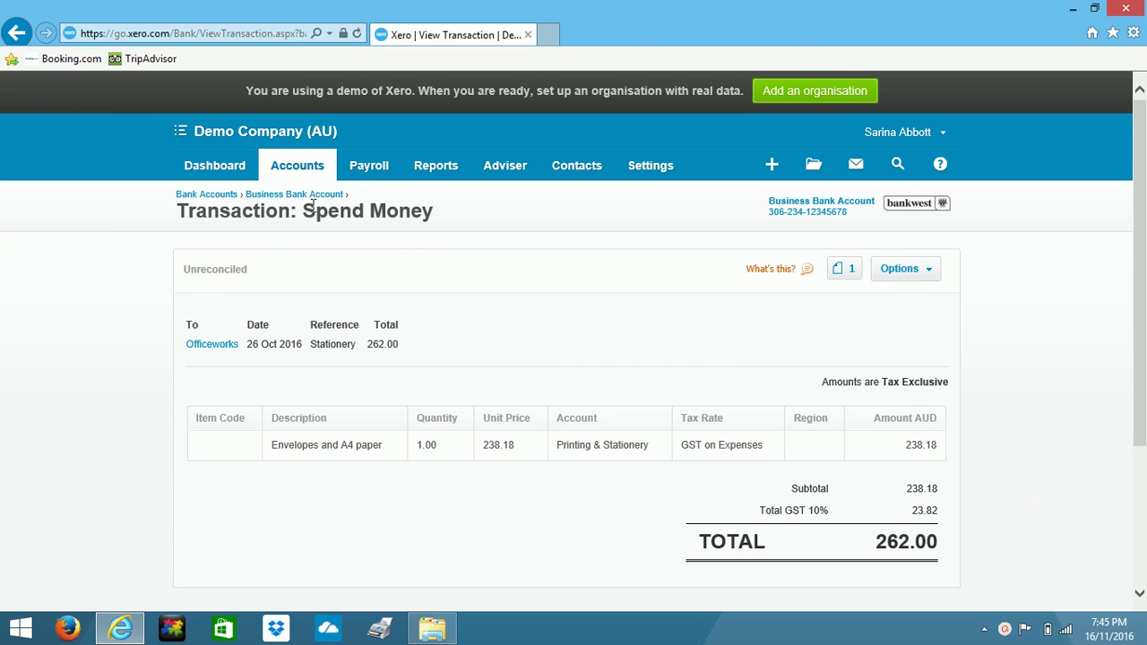
Step: Return to the Business Bank Account transactions and check the Officeworks entry for its attachment marker
left_click(305, 194)
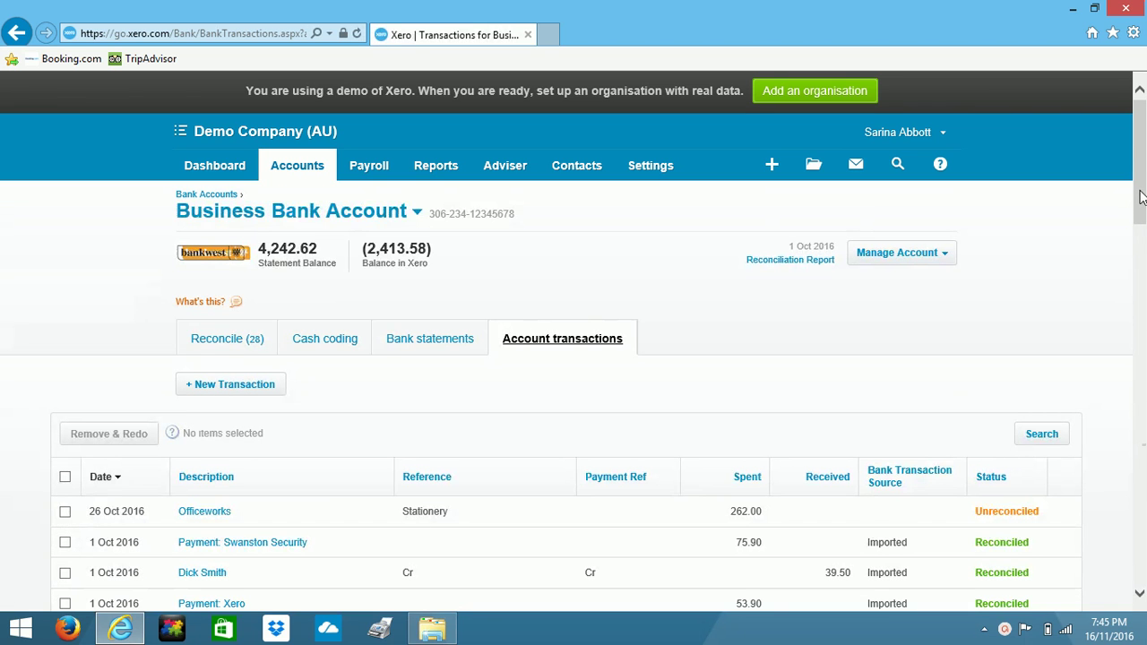
left_click_drag(1138, 196, 1142, 242)
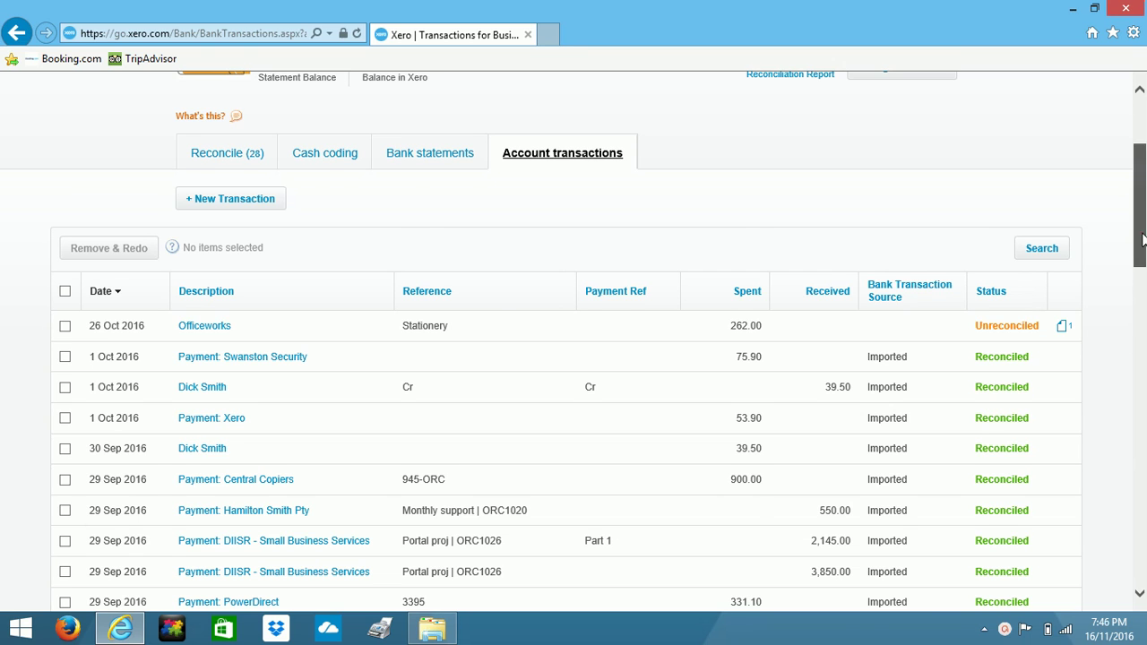
scroll(1132, 227, "up", 3)
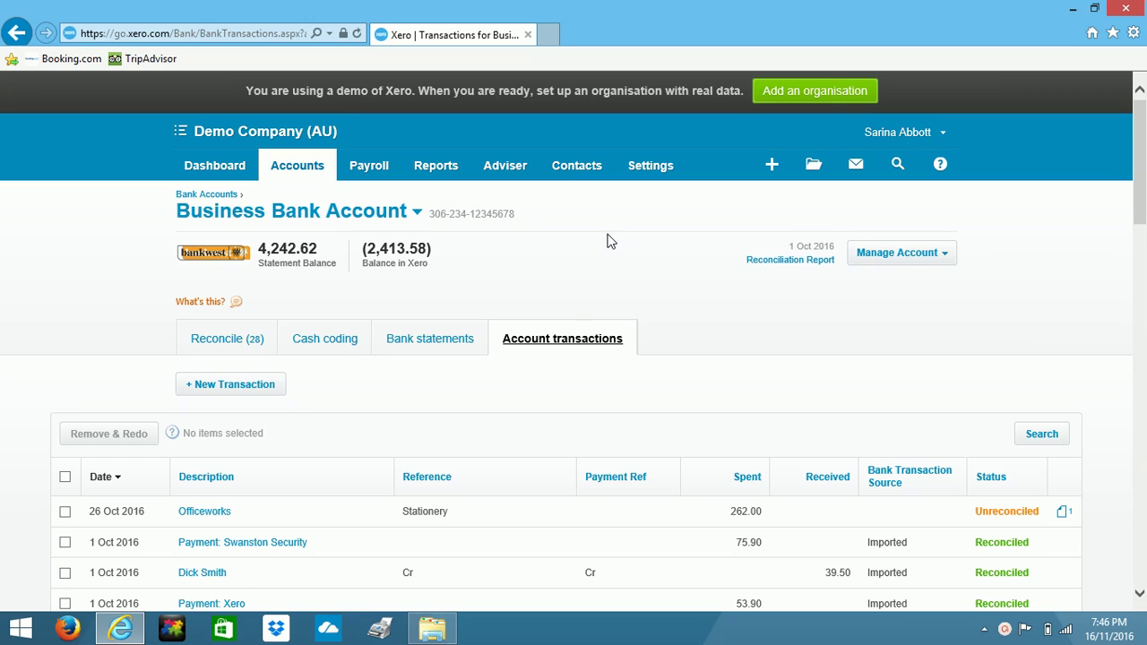
Step: Open the office lease invoice dated 14 Nov 2016 from the sales invoices awaiting payment
left_click(303, 172)
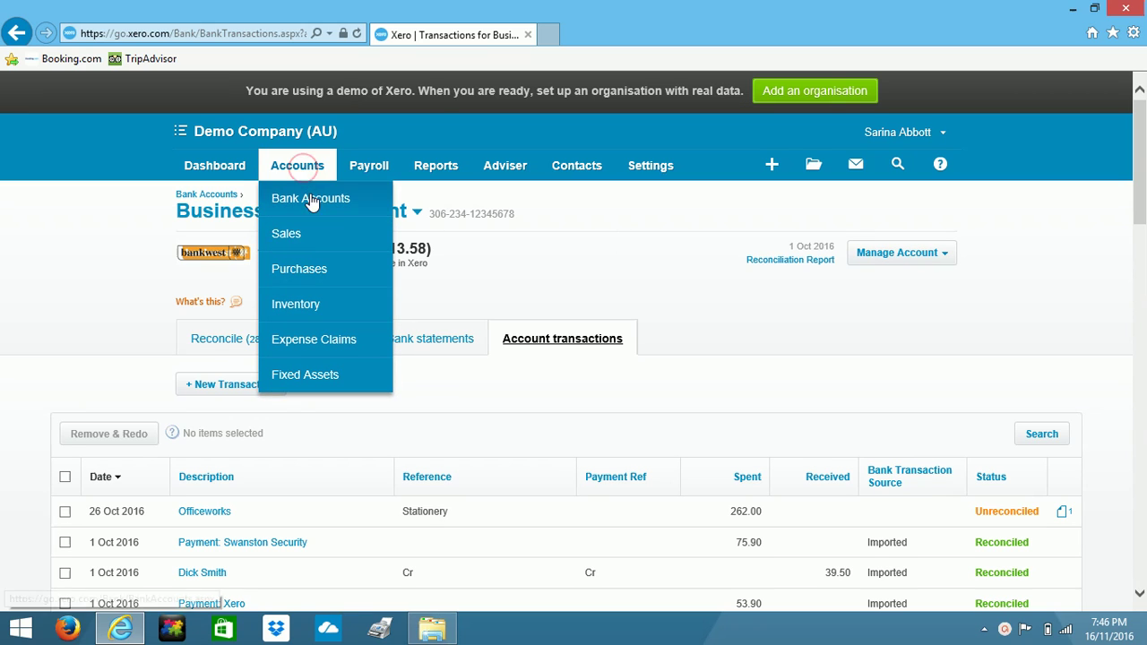
left_click(287, 235)
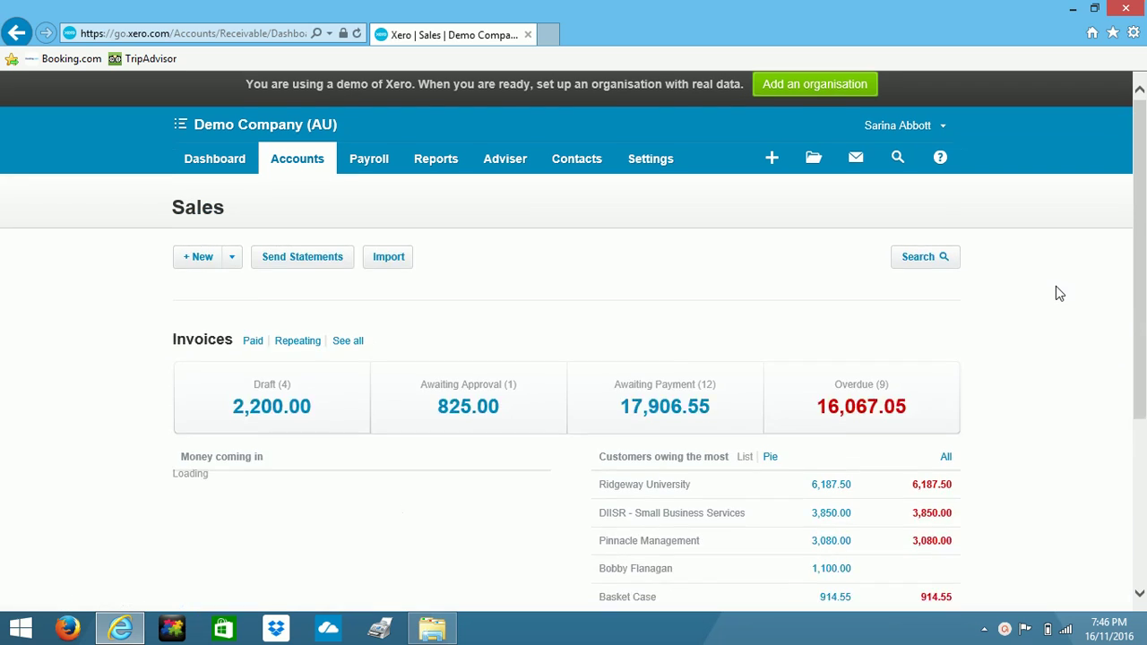
scroll(1056, 289, "down", 2)
left_click(670, 340)
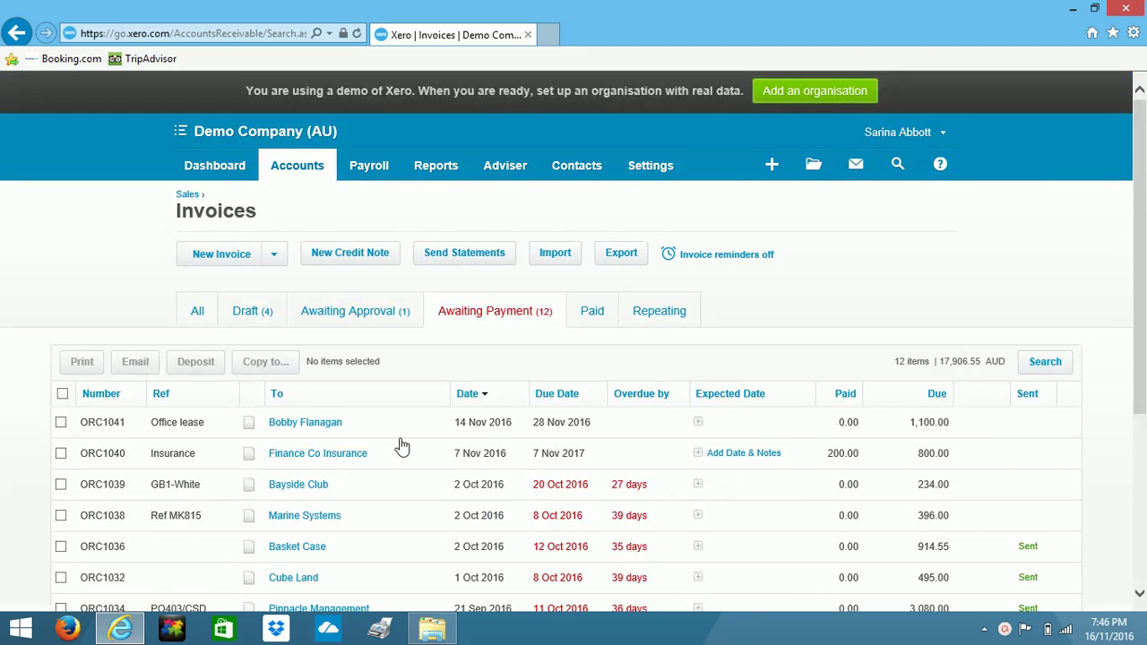
left_click(319, 422)
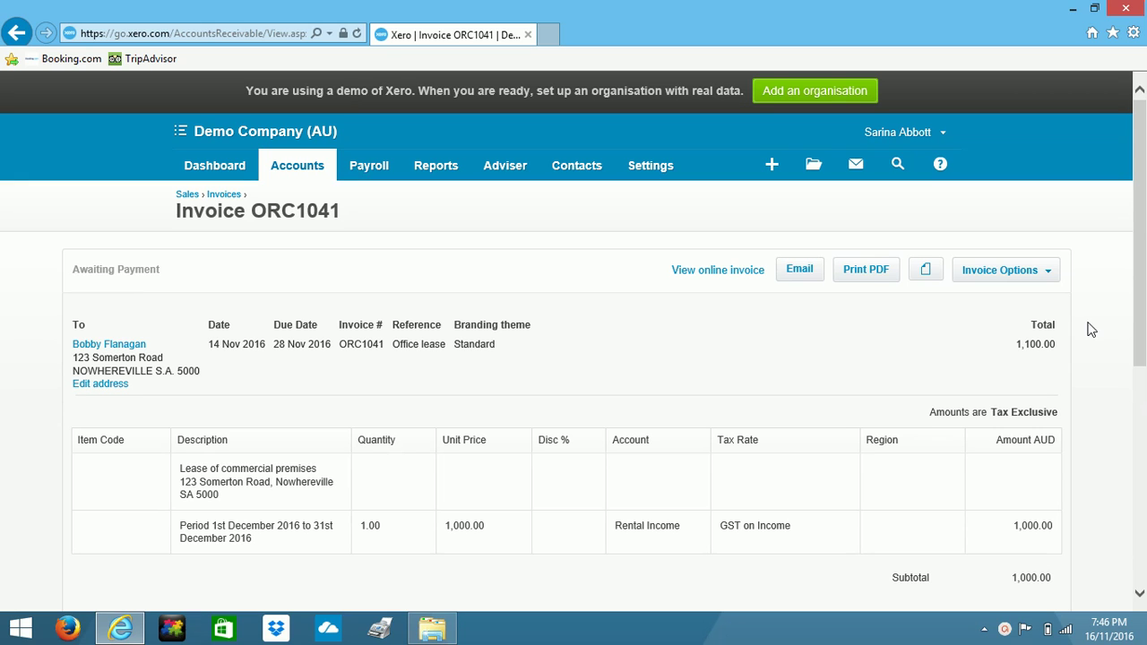
Step: Attach the lease agreement PDF from File Explorer's Demo Company > Property Lease folder to the office lease invoice
left_click(437, 634)
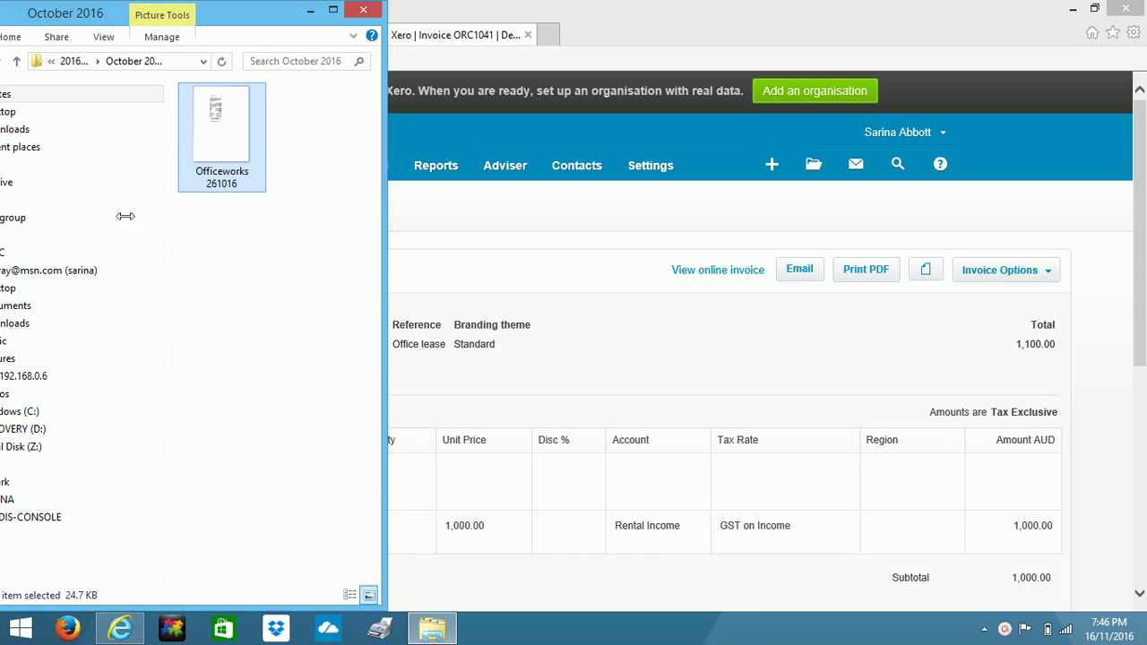
left_click(51, 62)
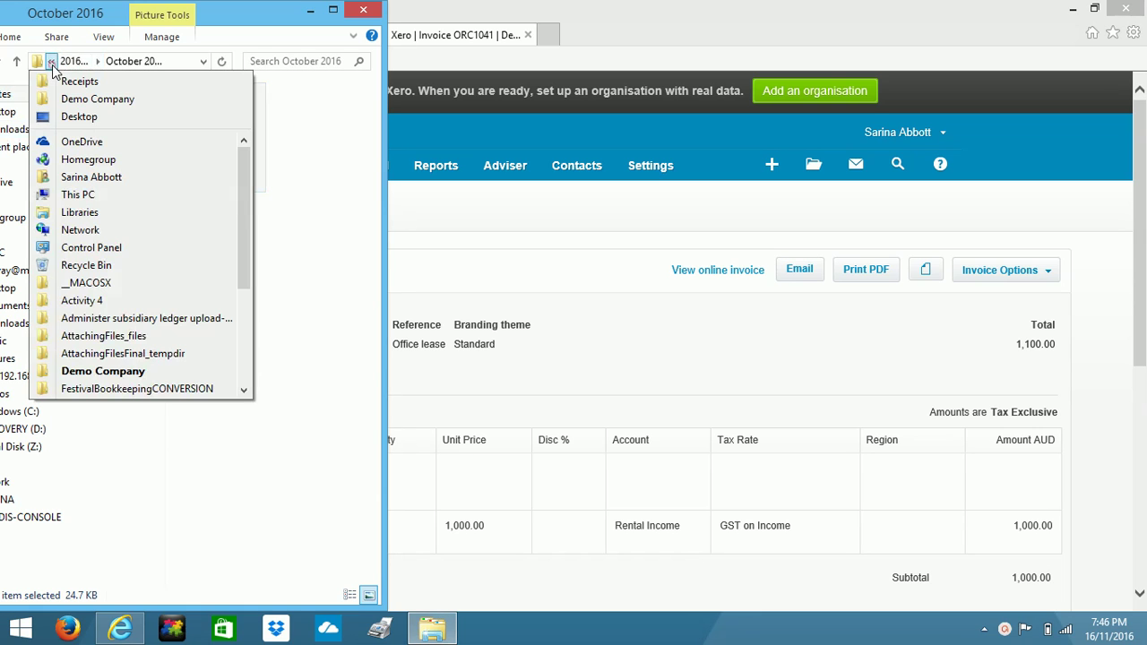
left_click(76, 99)
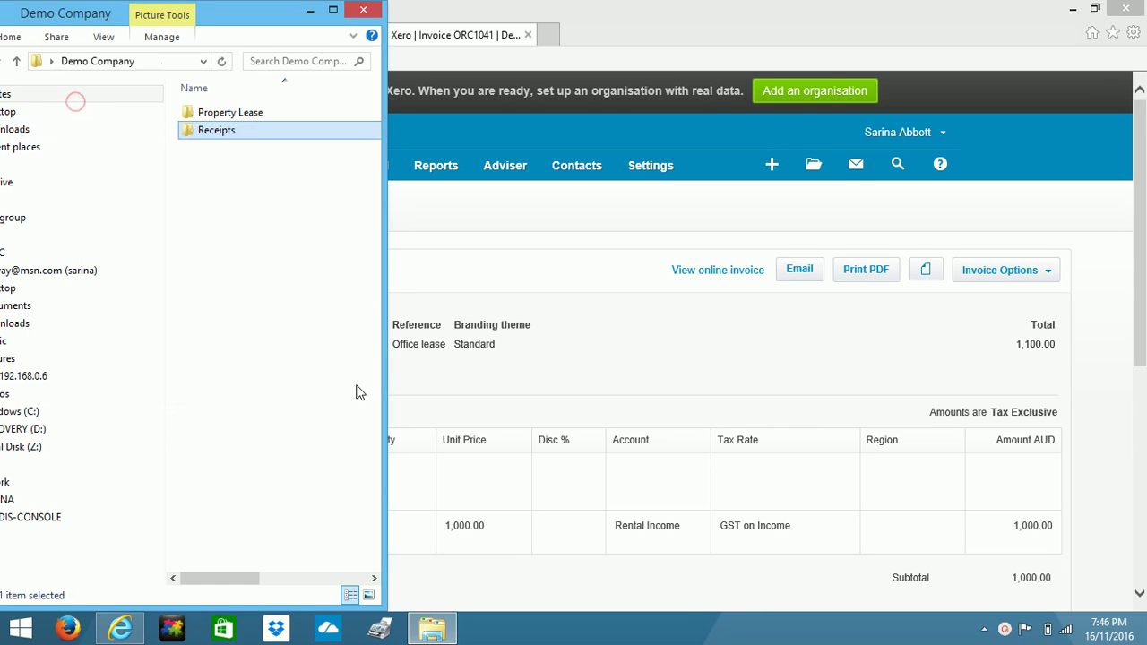
left_click(224, 114)
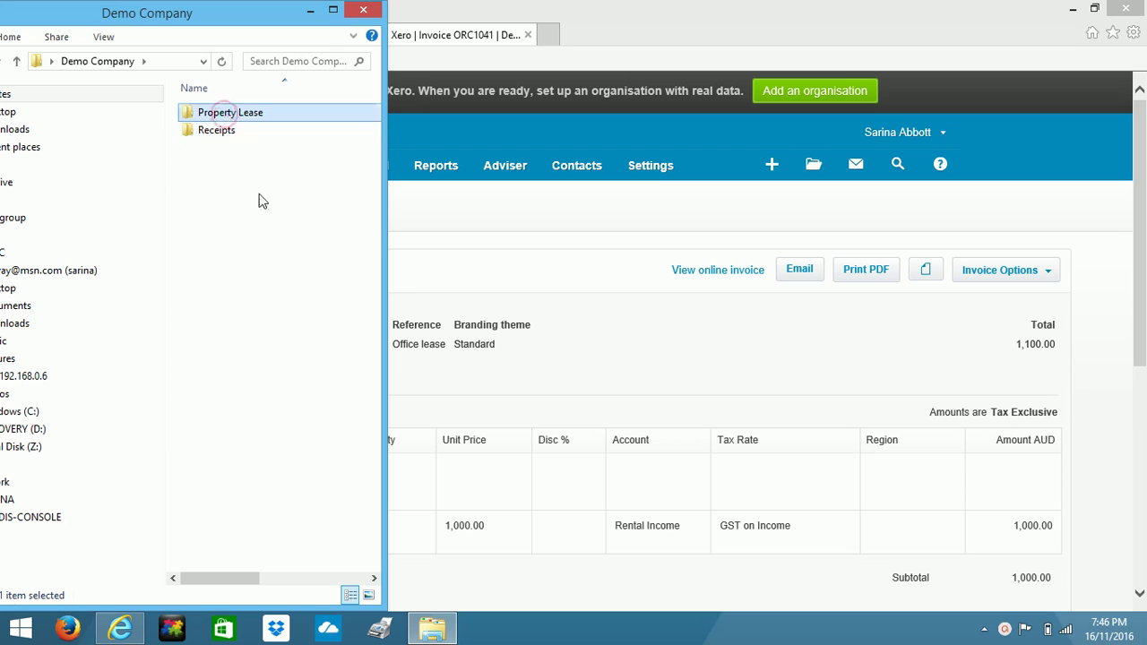
double_click(235, 112)
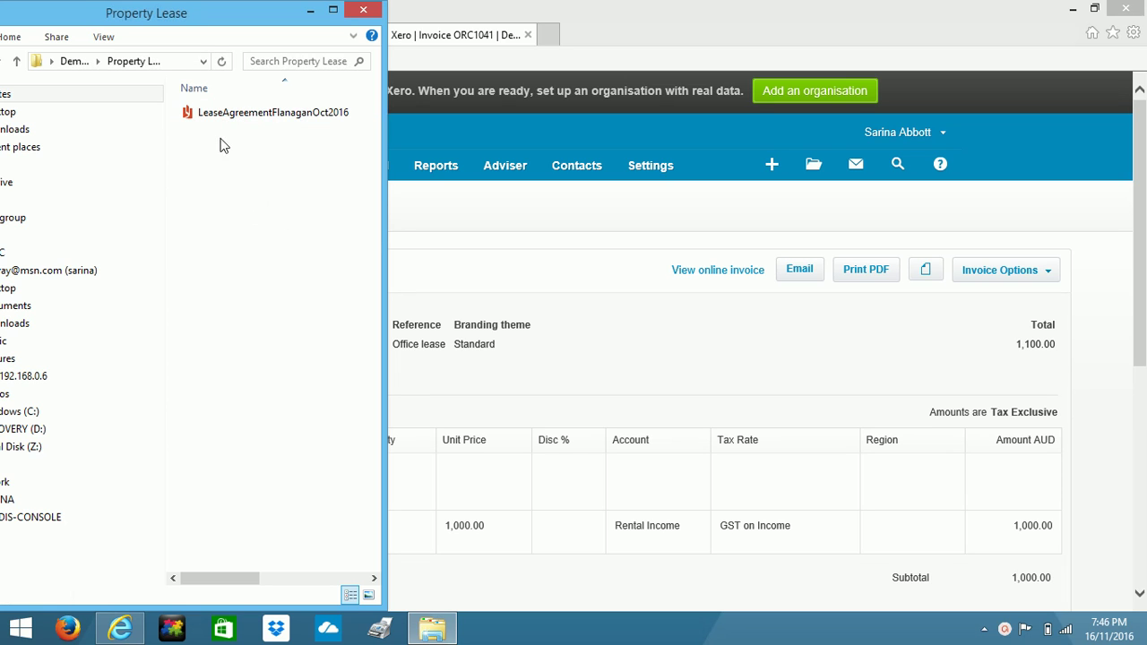
left_click_drag(226, 117, 640, 363)
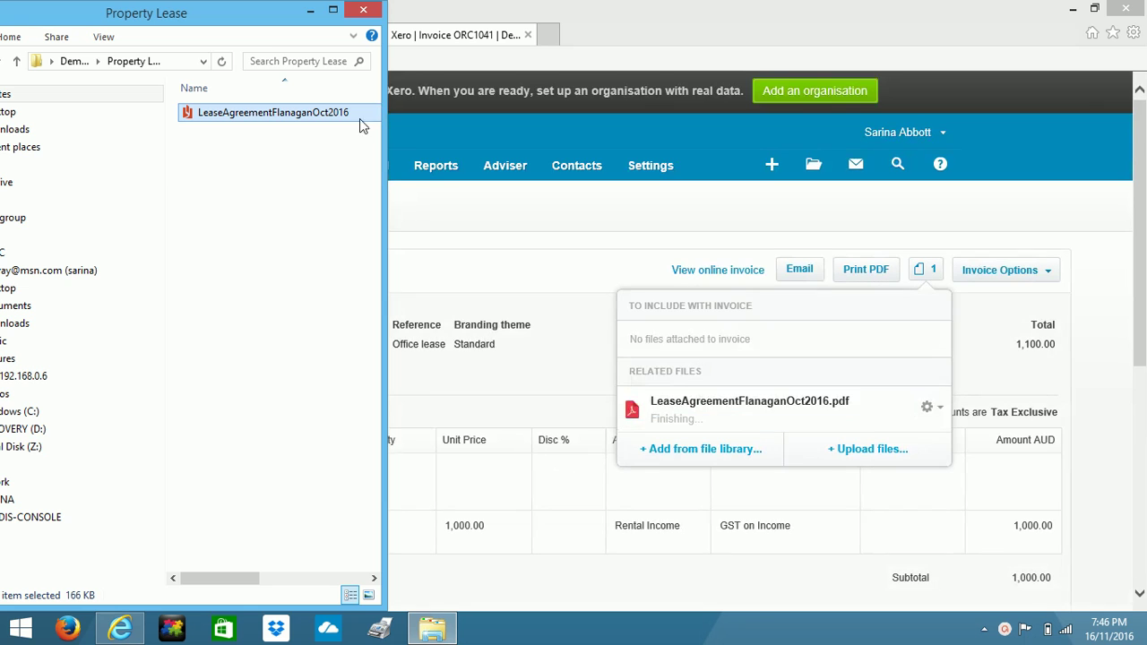
left_click(310, 10)
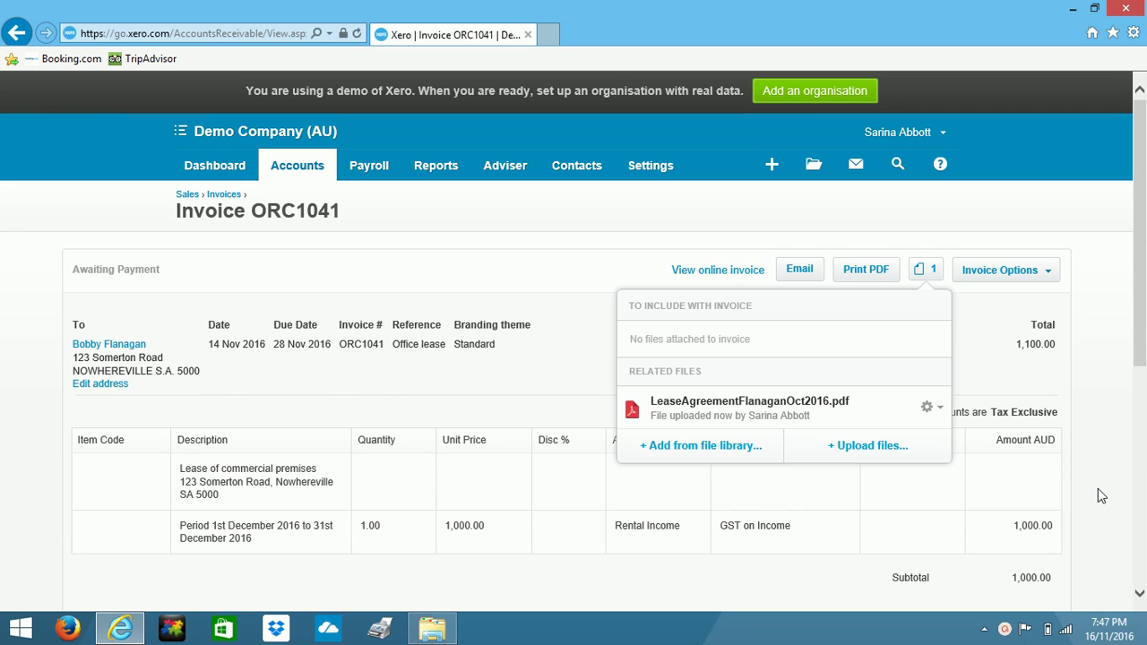
Step: Set the attached lease agreement PDF to be included with the invoice and close the file list
left_click(942, 414)
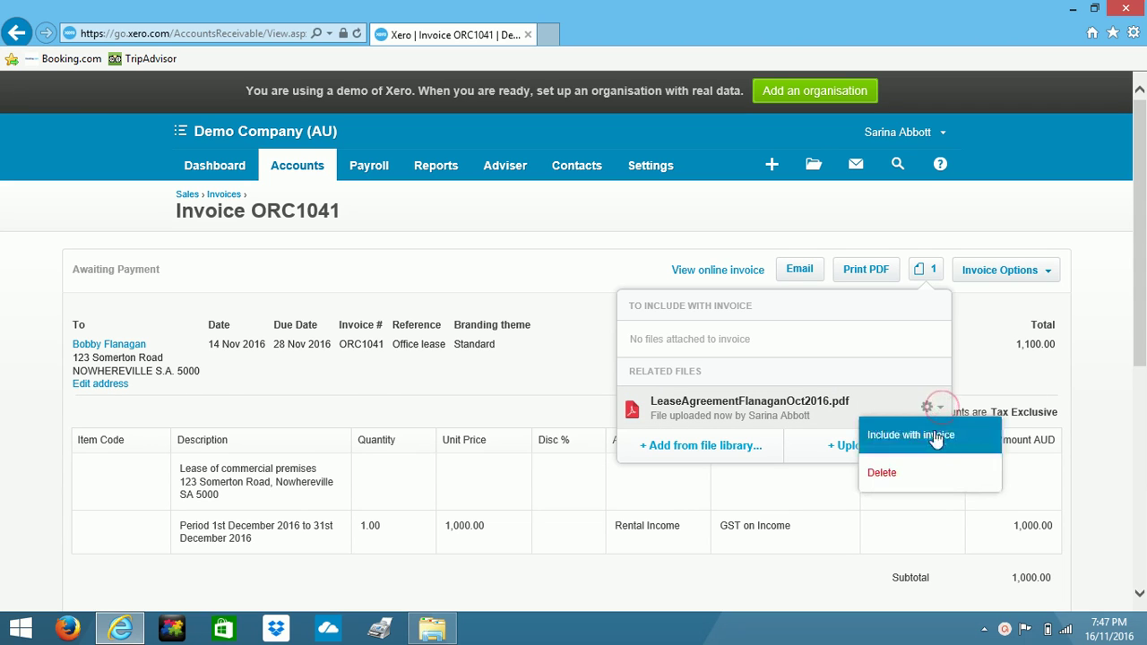
left_click(921, 436)
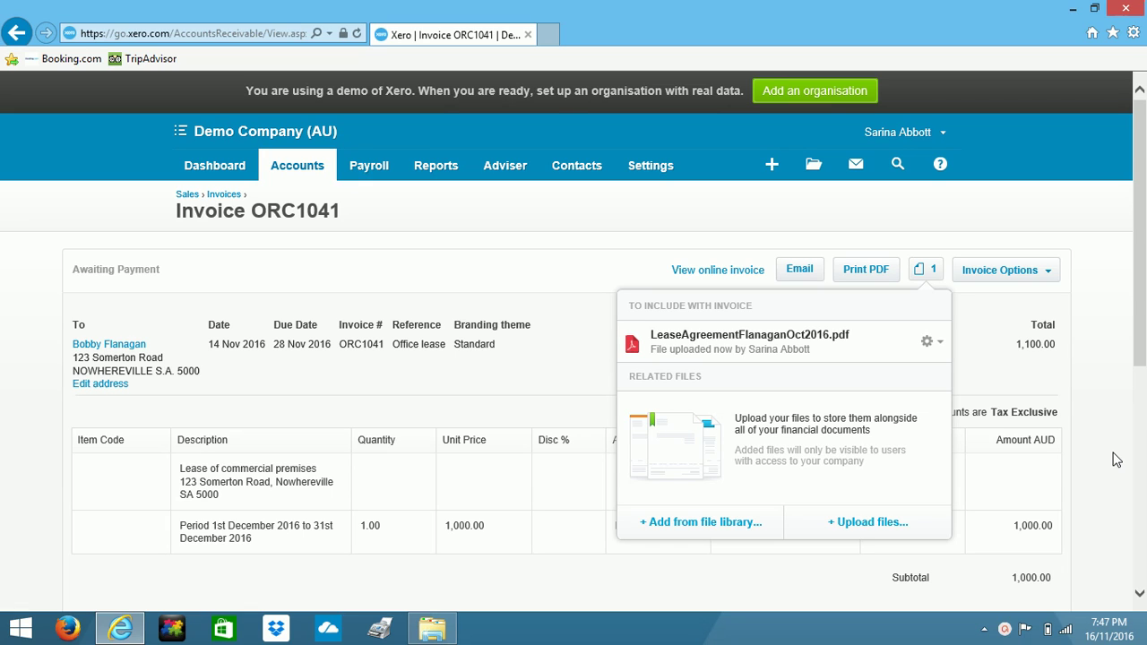
left_click(493, 273)
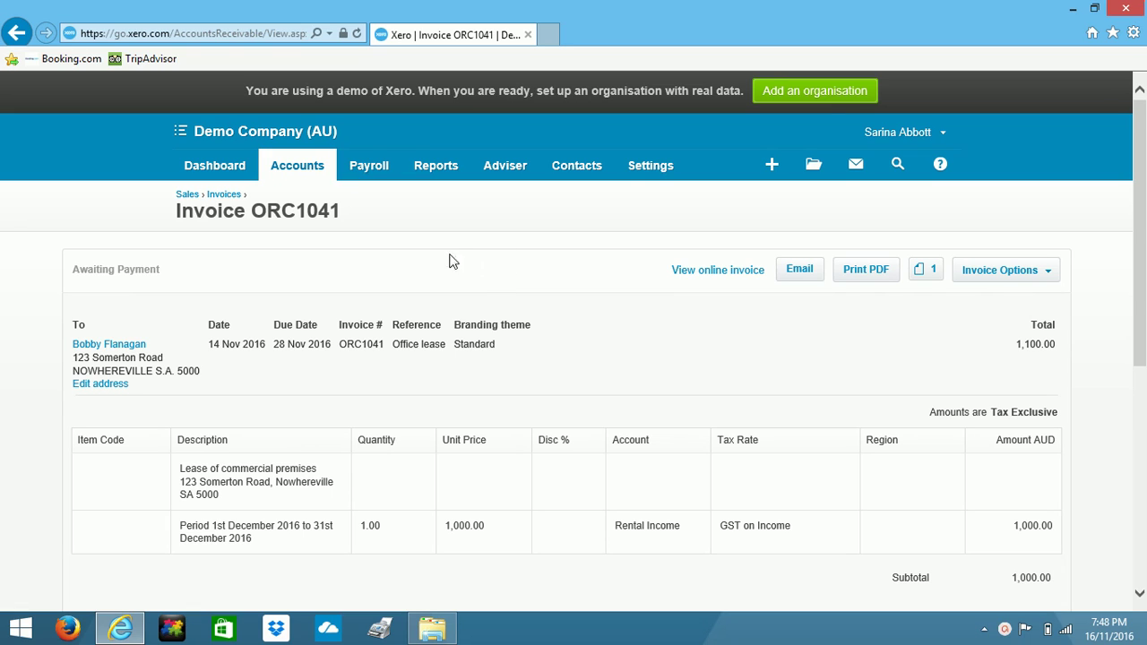
Step: Open the inventory item GB1-White (Golf balls - white single)
left_click(300, 170)
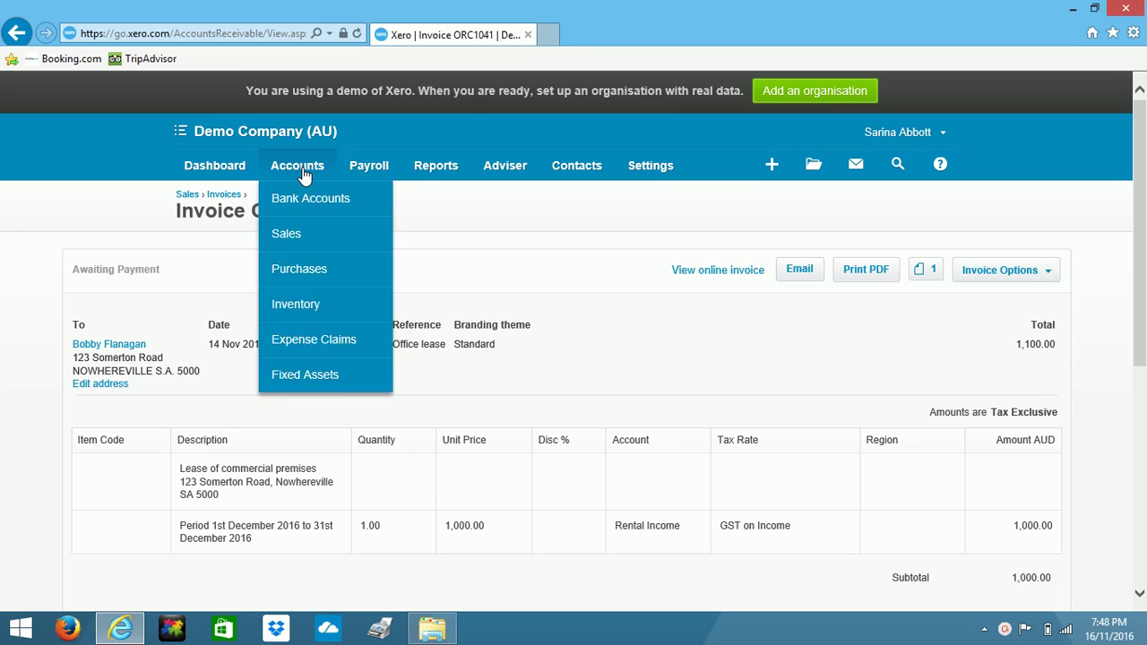
left_click(298, 305)
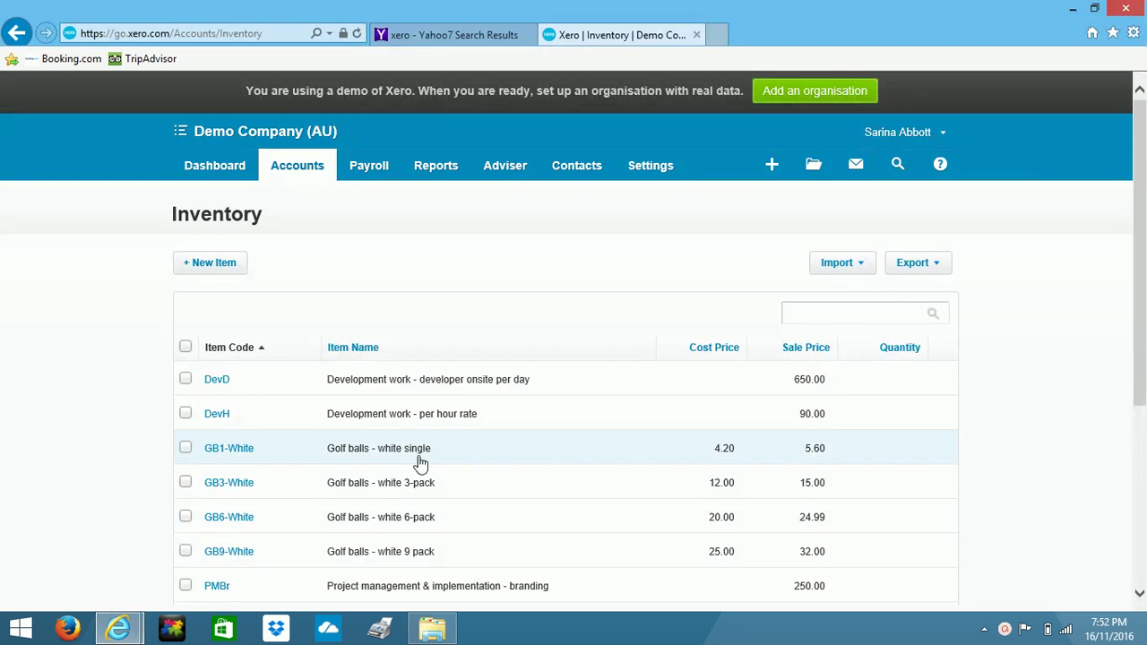
left_click(229, 457)
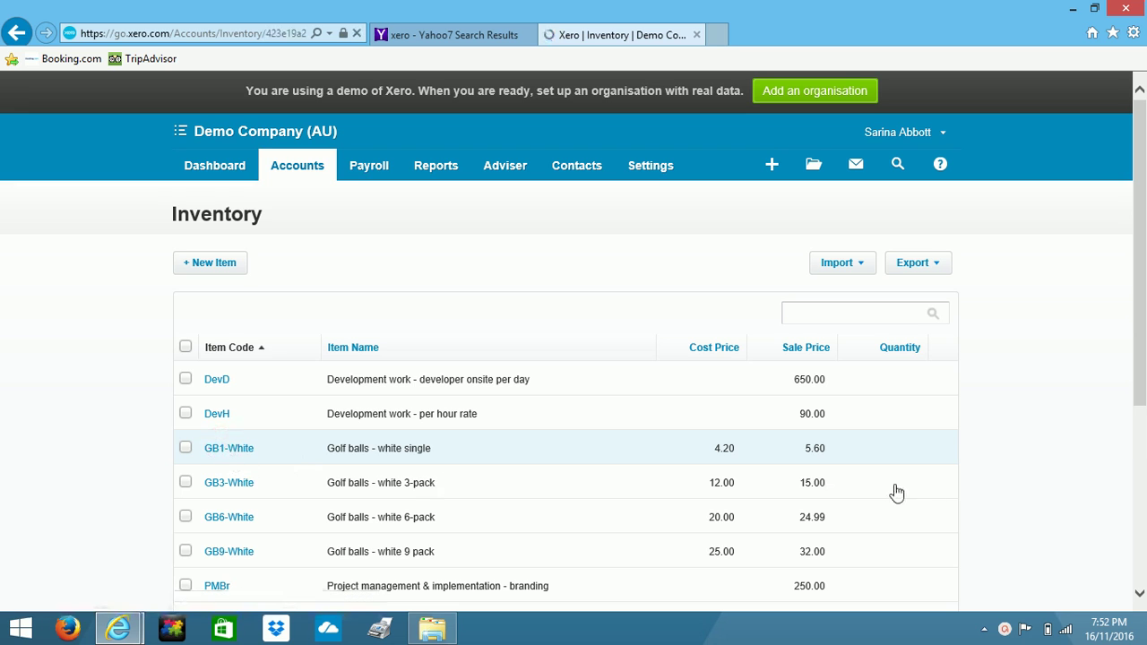